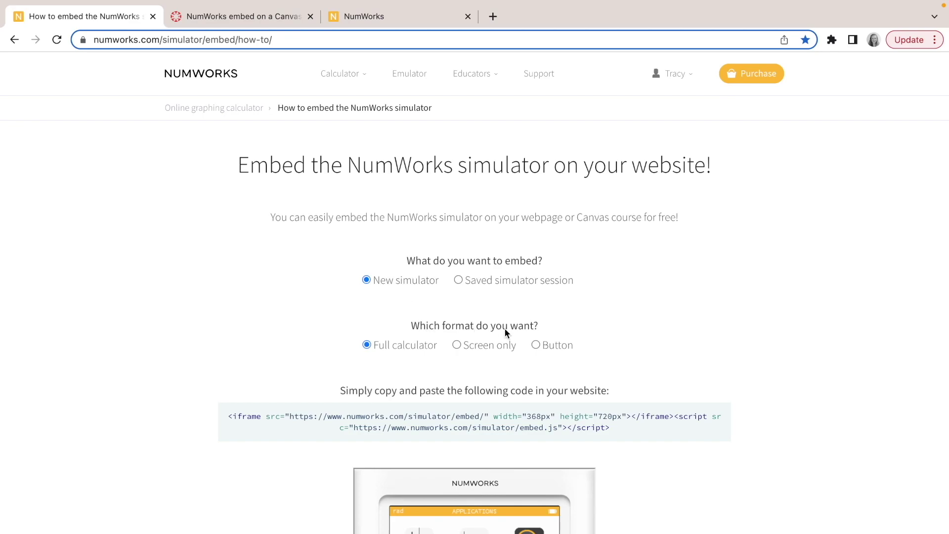
Step: On the full-calculator preview, evaluate √50 in Calculation, giving 5√2 ≈ 7.071067812
scroll(506, 330, "down", 3)
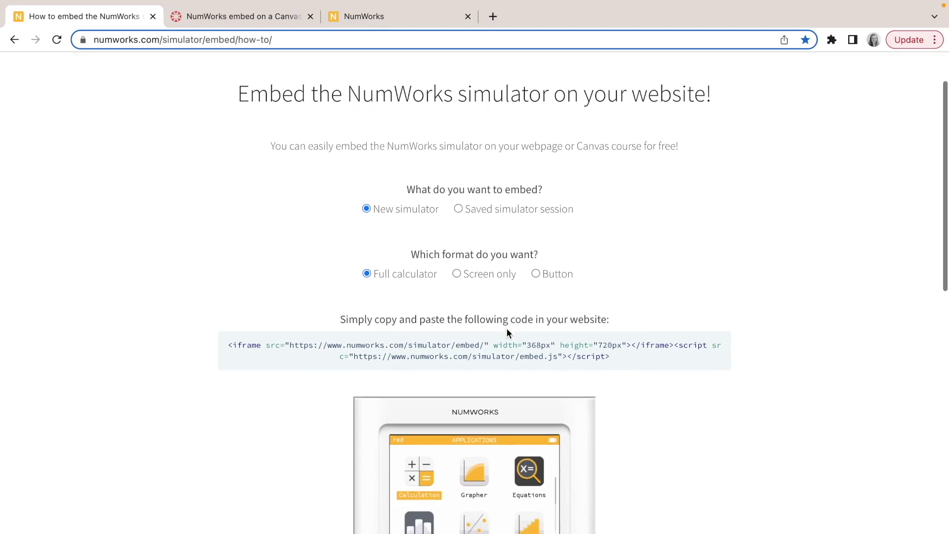
scroll(508, 332, "down", 2)
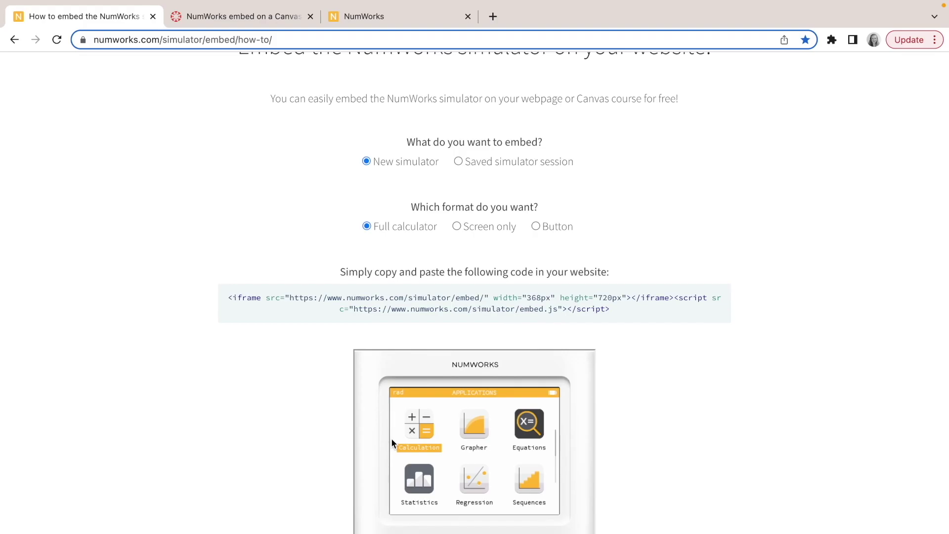
scroll(358, 455, "down", 5)
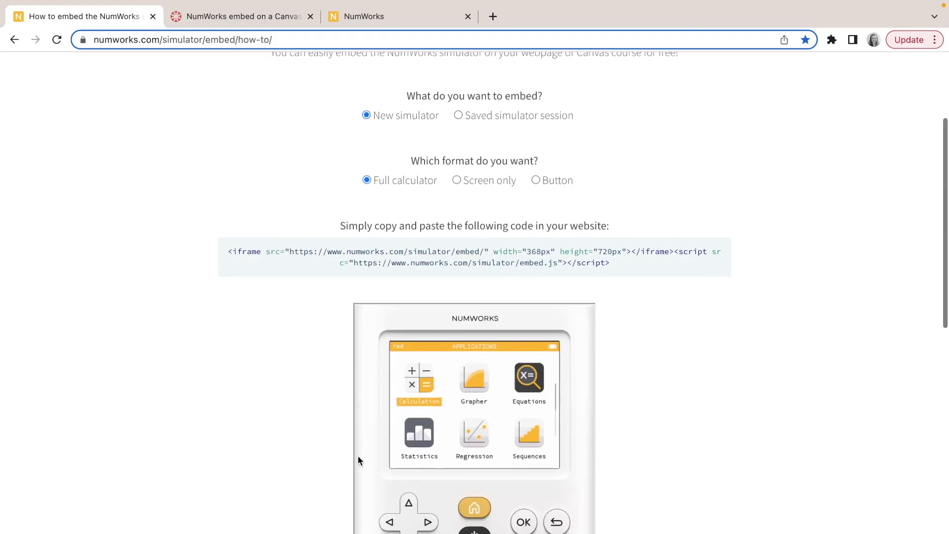
scroll(357, 455, "down", 8)
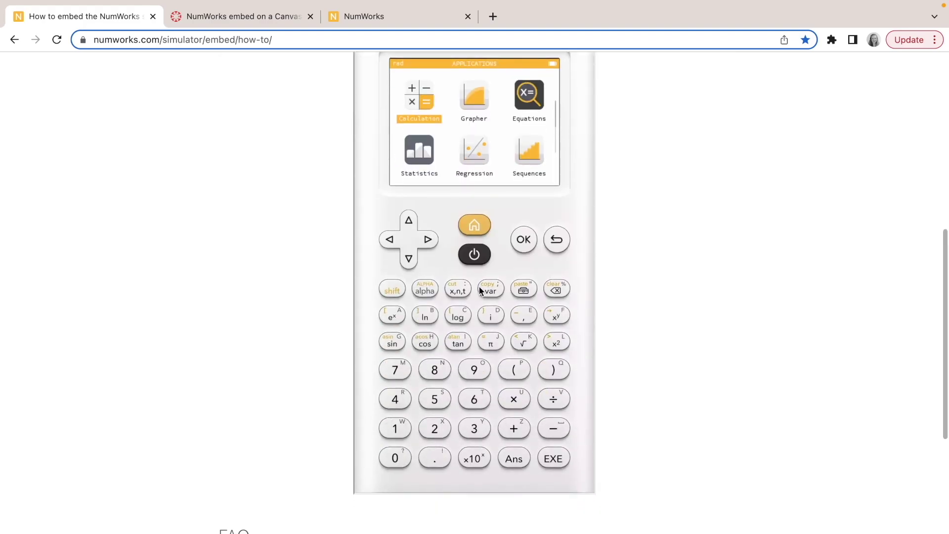
left_click(524, 240)
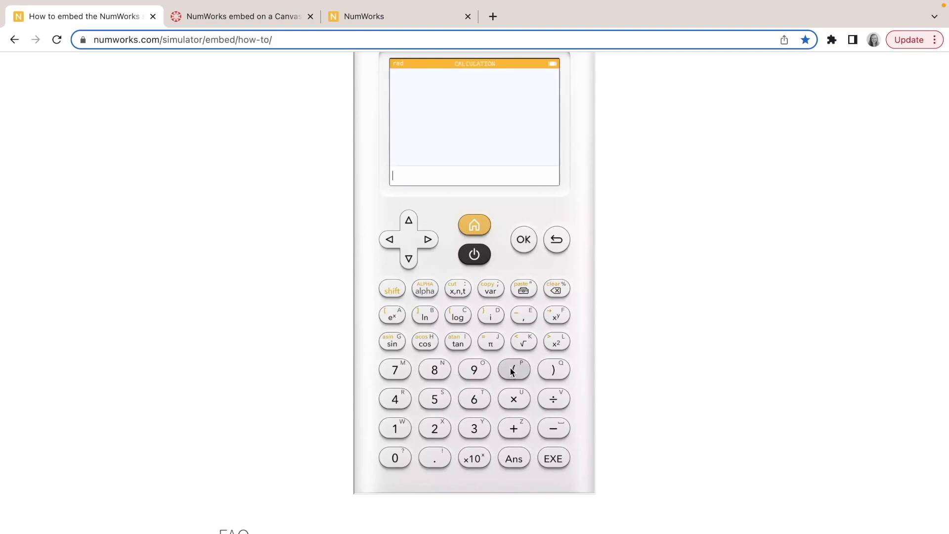
left_click(523, 343)
left_click(441, 401)
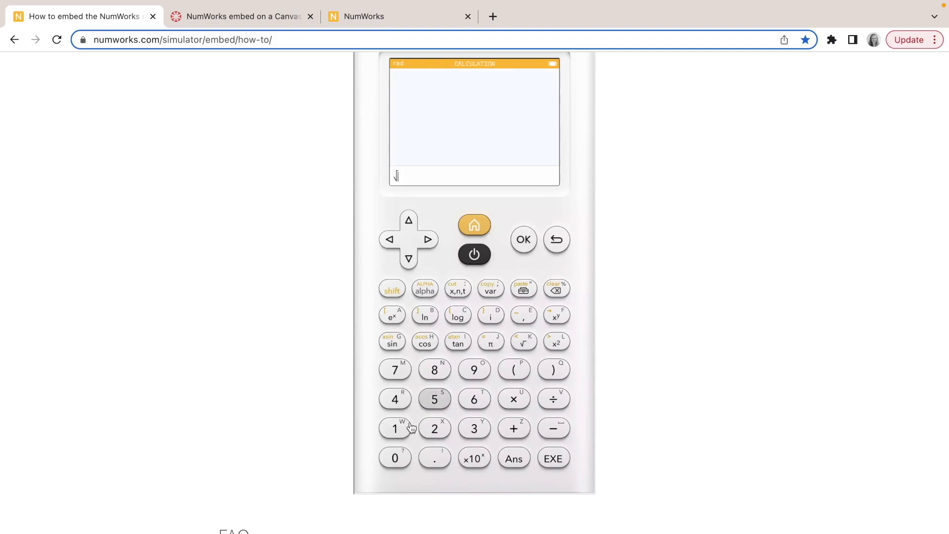
left_click(387, 463)
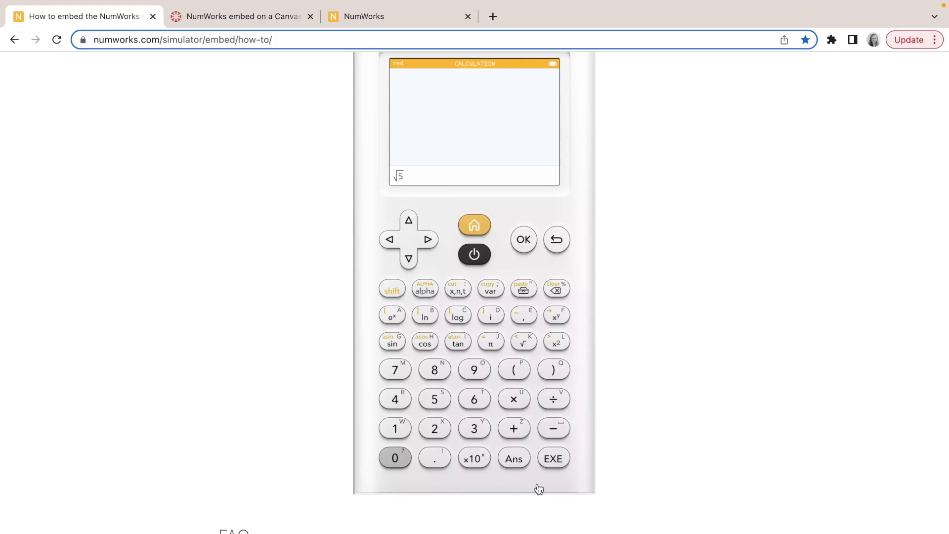
left_click(553, 461)
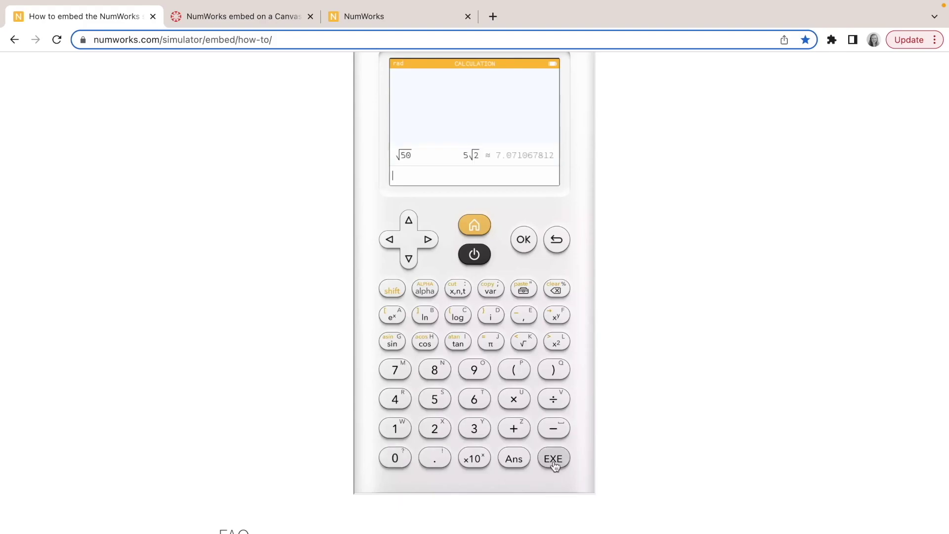
Step: Switch the embed format to Screen only (322px by 242px)
scroll(586, 417, "up", 5)
scroll(587, 417, "up", 1)
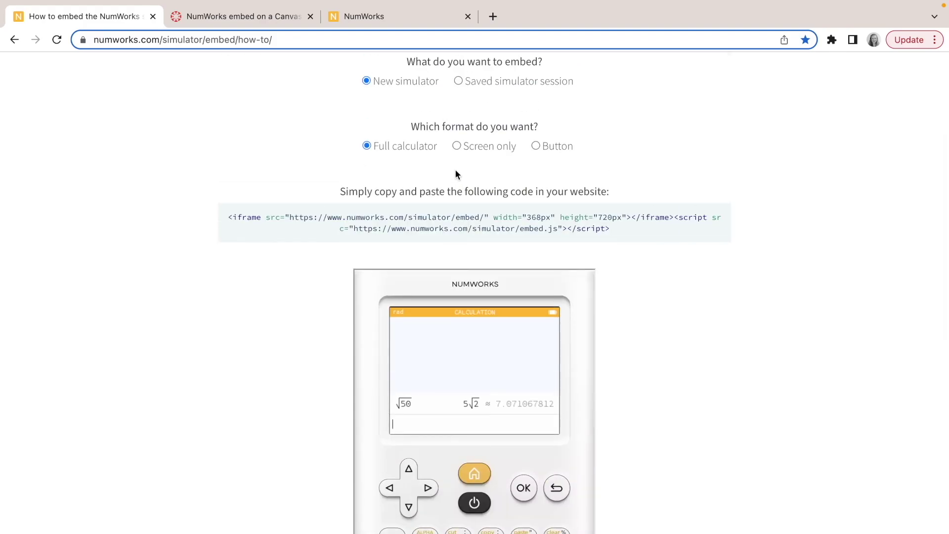
left_click(456, 146)
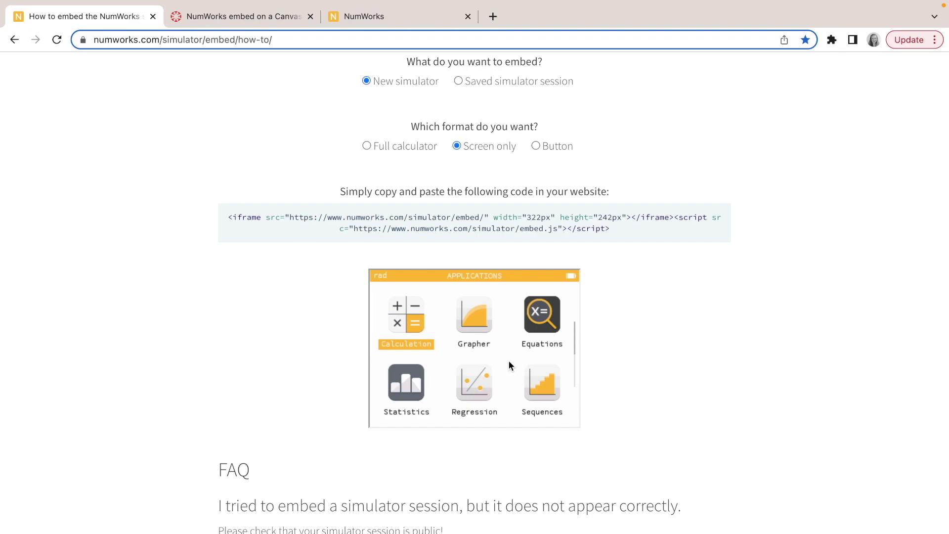
Step: Evaluate sqrt(50) in Calculation on the screen-only preview, getting 5√2 ≈ 7.071067812
key("Return")
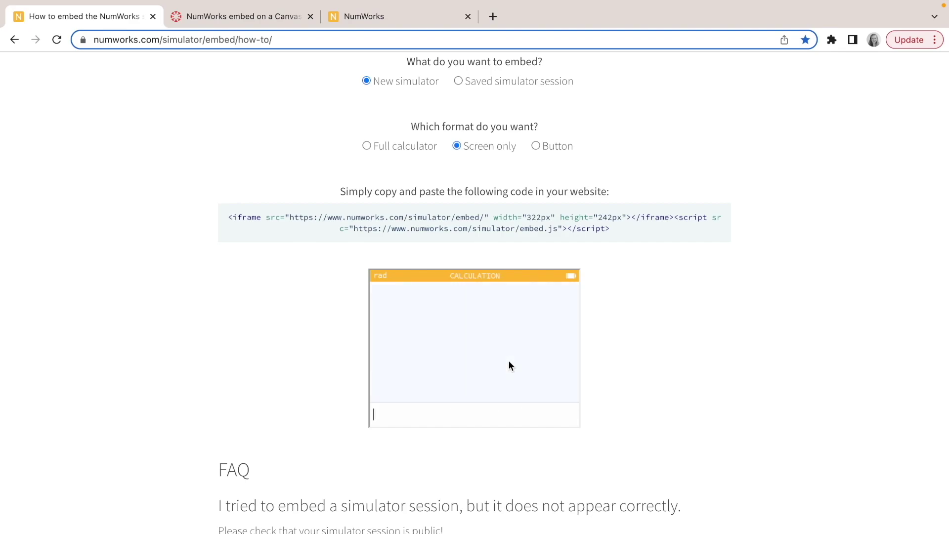
type("sqrt")
key("shift")
type("(50")
key("Return")
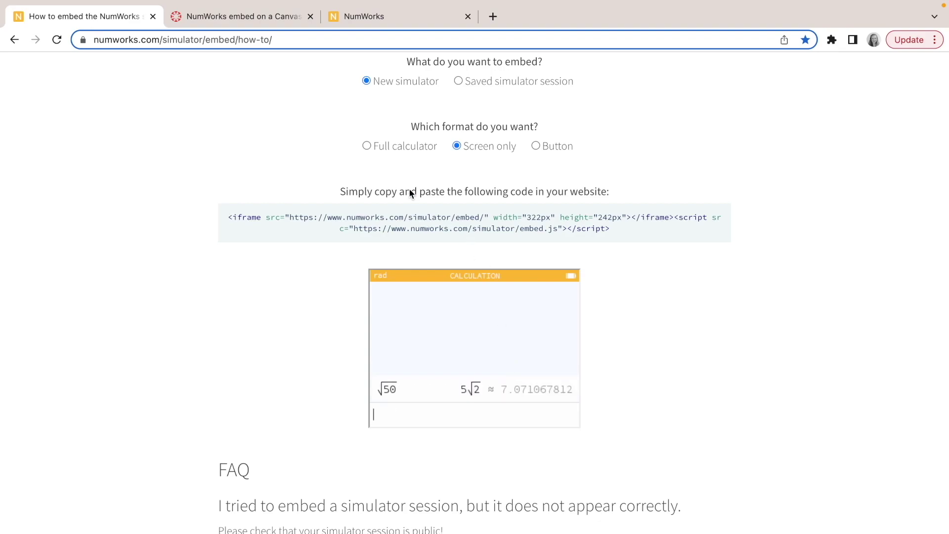
Step: Switch the embed back to Full calculator (368px by 720px) and select all the iframe and script code
left_click(366, 147)
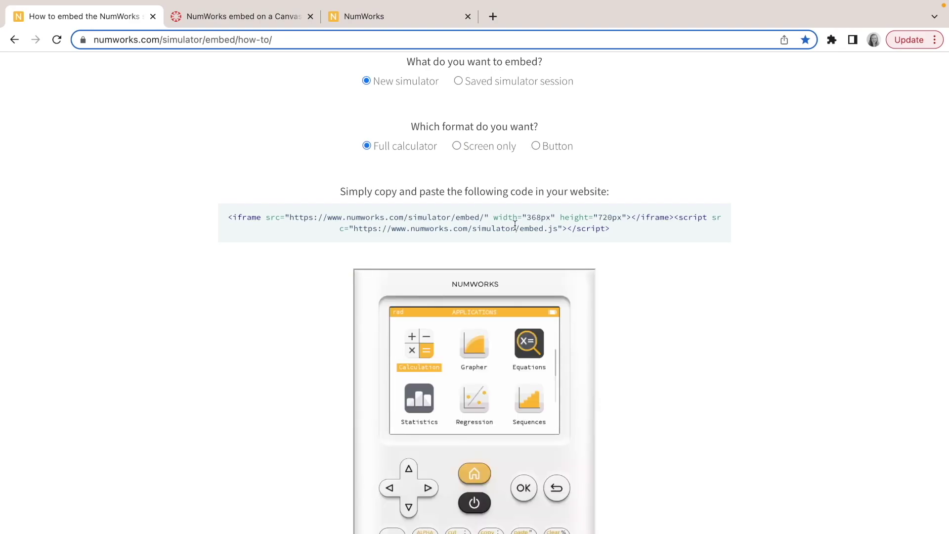
triple_click(470, 223)
key("super+c")
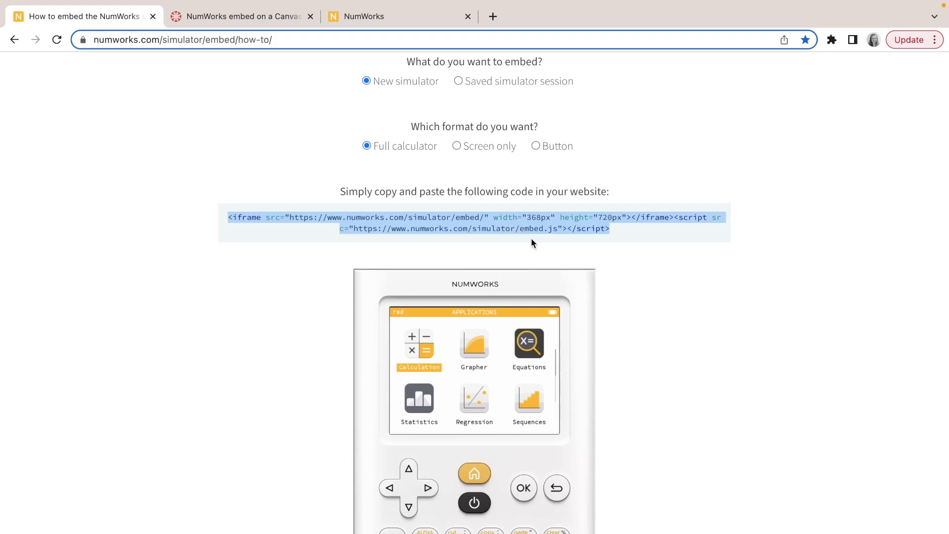
left_click(274, 20)
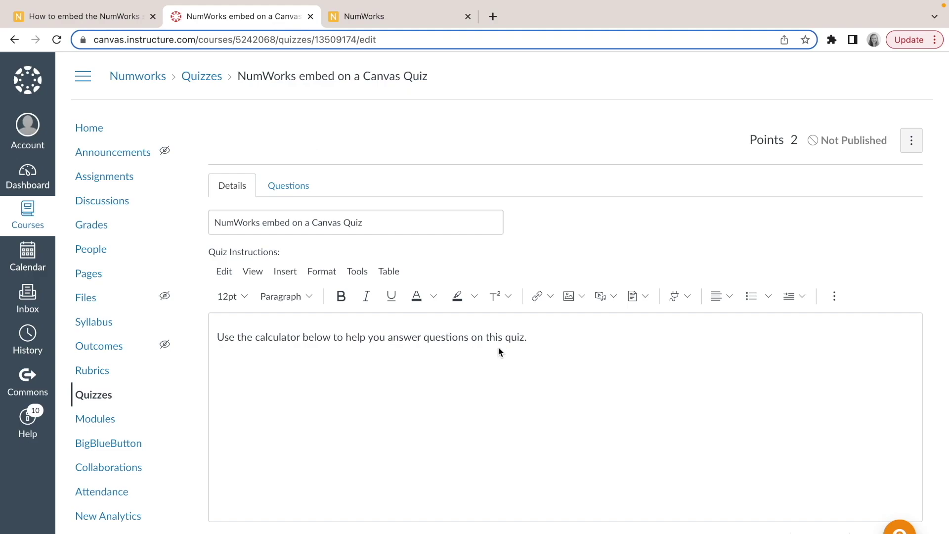
Step: Below the quiz instruction text, open the Embed dialog from the toolbar's overflow tools
left_click(401, 380)
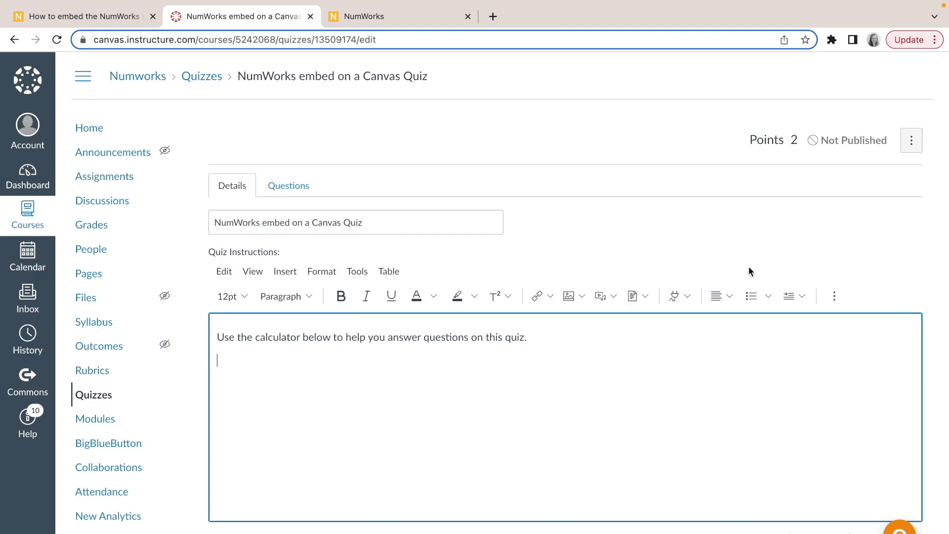
left_click(833, 298)
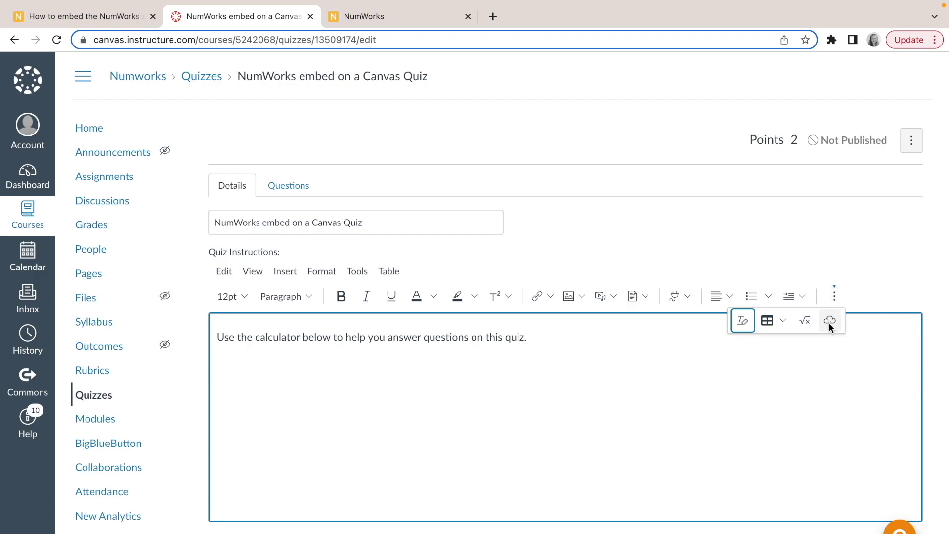
left_click(830, 322)
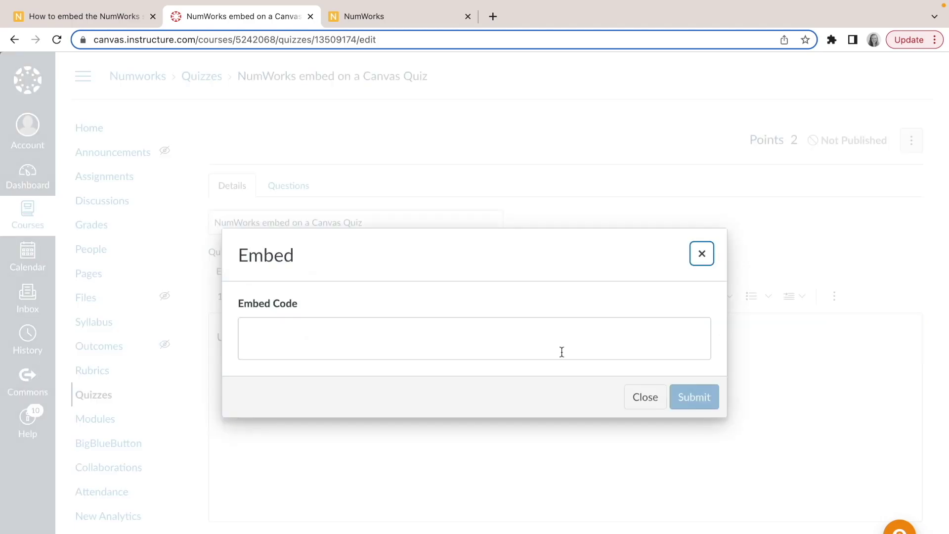
Step: Paste the copied simulator code into Embed Code and insert it into the quiz instructions
left_click(527, 341)
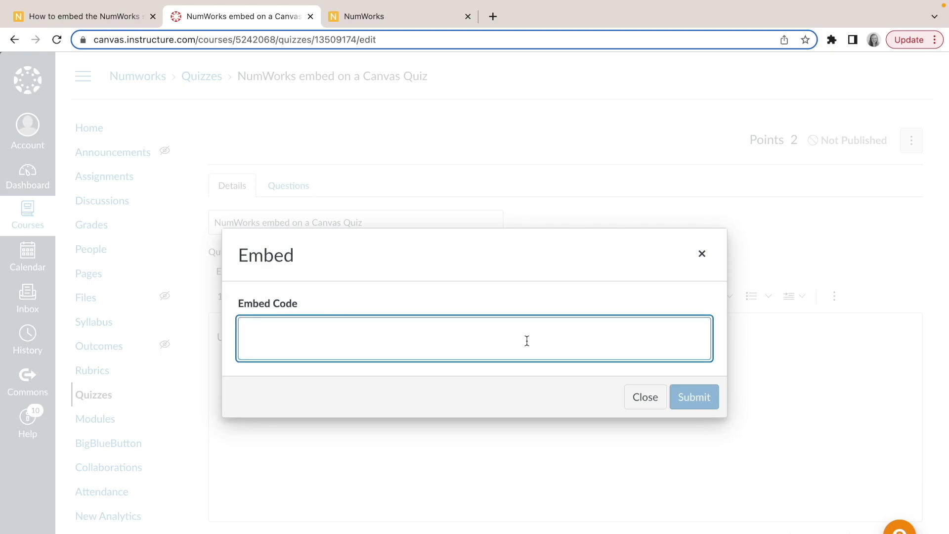
key("super+v")
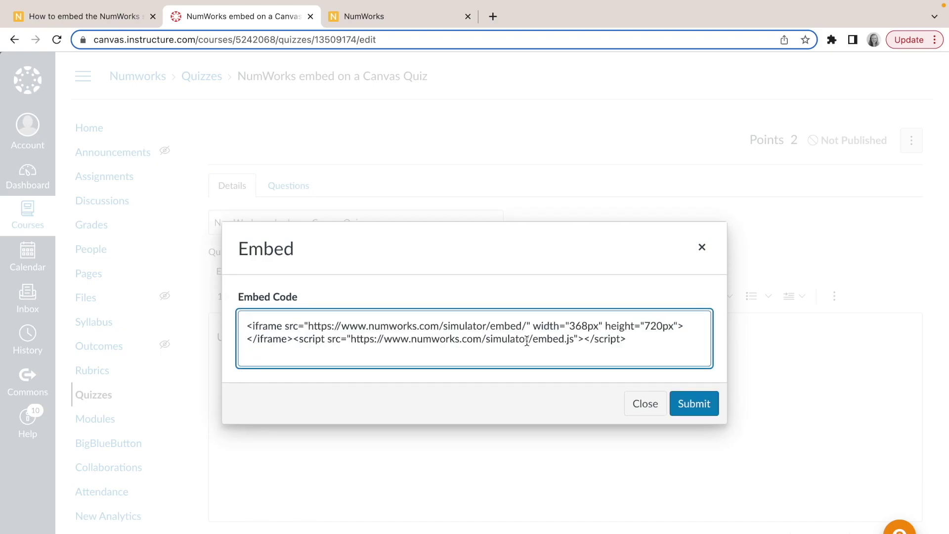
left_click(694, 403)
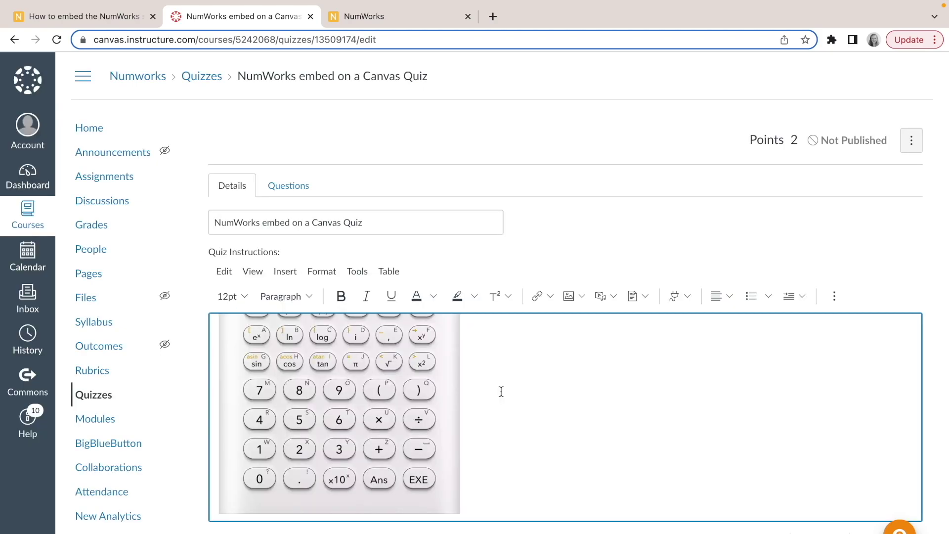
Step: Scroll back up and return to the NumWorks 'How to embed' page
scroll(502, 391, "up", 5)
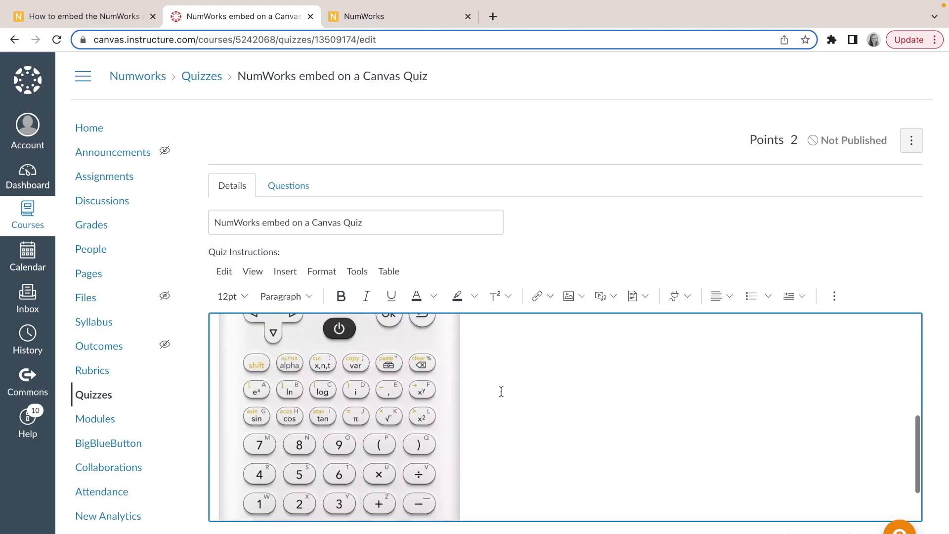
scroll(501, 391, "up", 5)
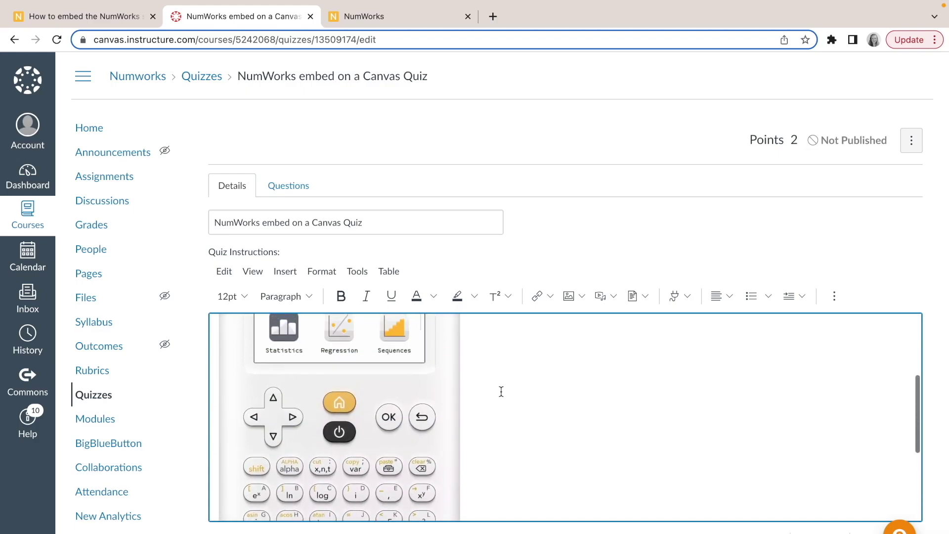
scroll(502, 391, "up", 3)
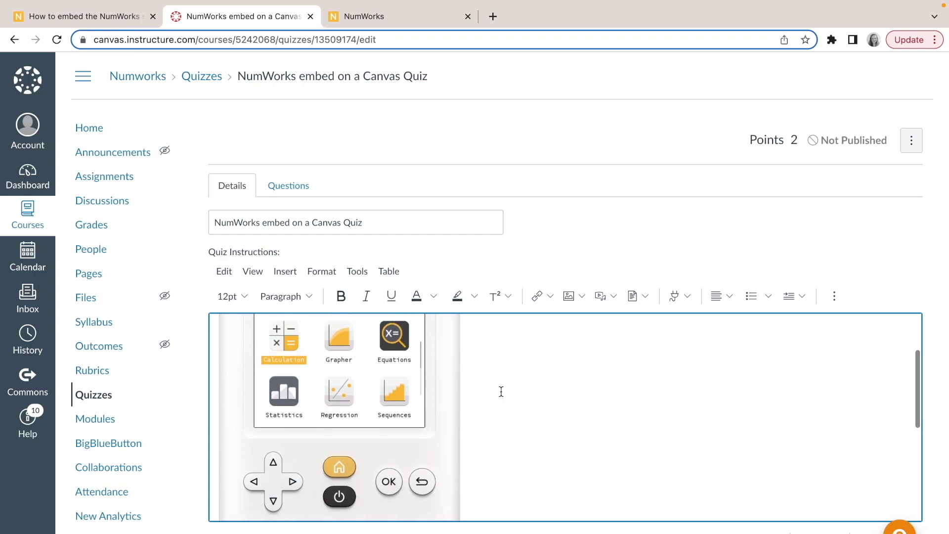
scroll(501, 391, "up", 1)
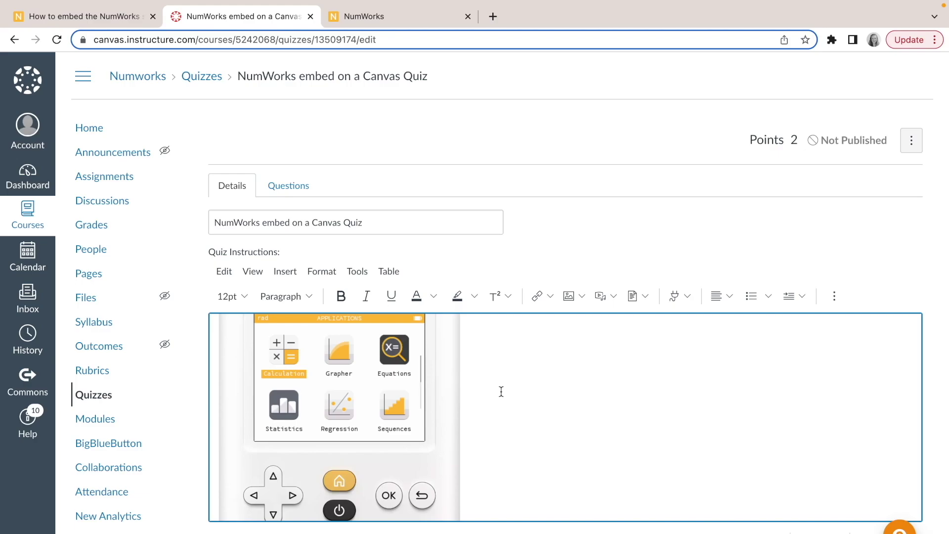
key("ctrl+shift+Tab")
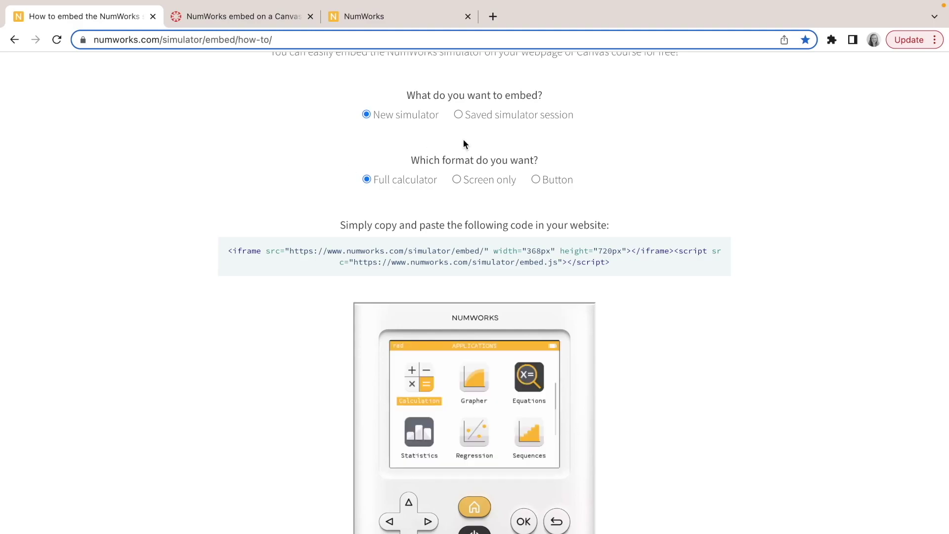
Step: Choose 'Saved simulator session' as the embed source with the Screen only format
left_click(458, 114)
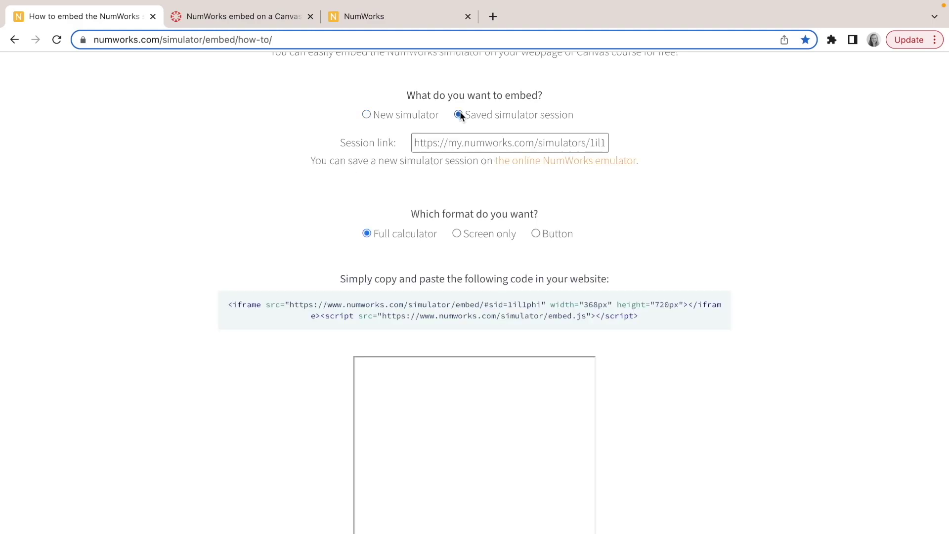
left_click(456, 234)
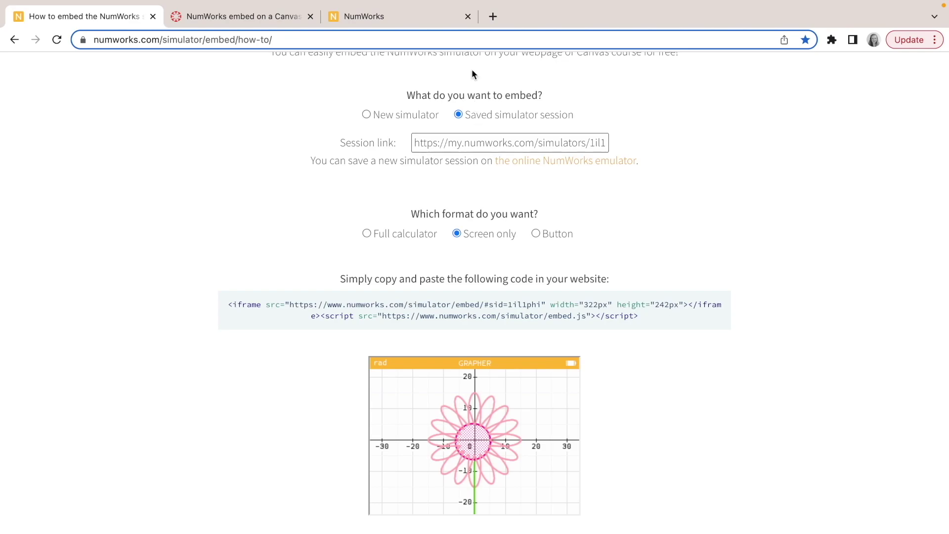
Step: Copy the web address of the saved Burger King regression session
left_click(425, 20)
left_click(337, 43)
triple_click(337, 43)
Step: Replace the Session link with the regression session URL and select the updated embed code
triple_click(427, 145)
key("ctrl+v")
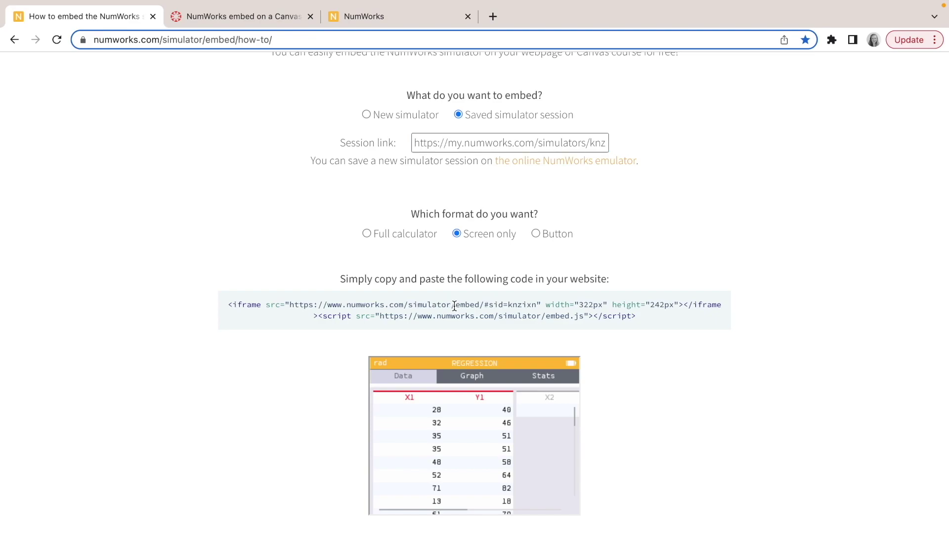
triple_click(454, 305)
key("super+c")
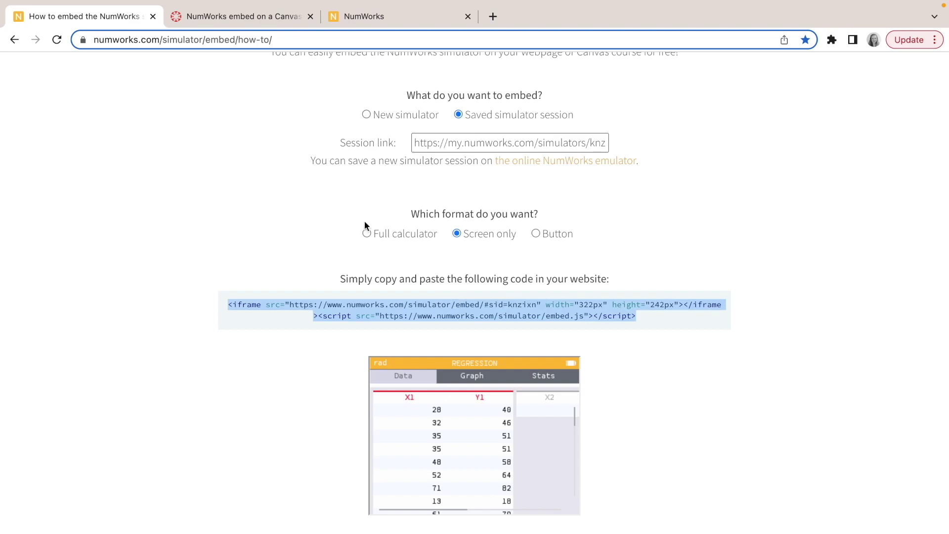
left_click(252, 19)
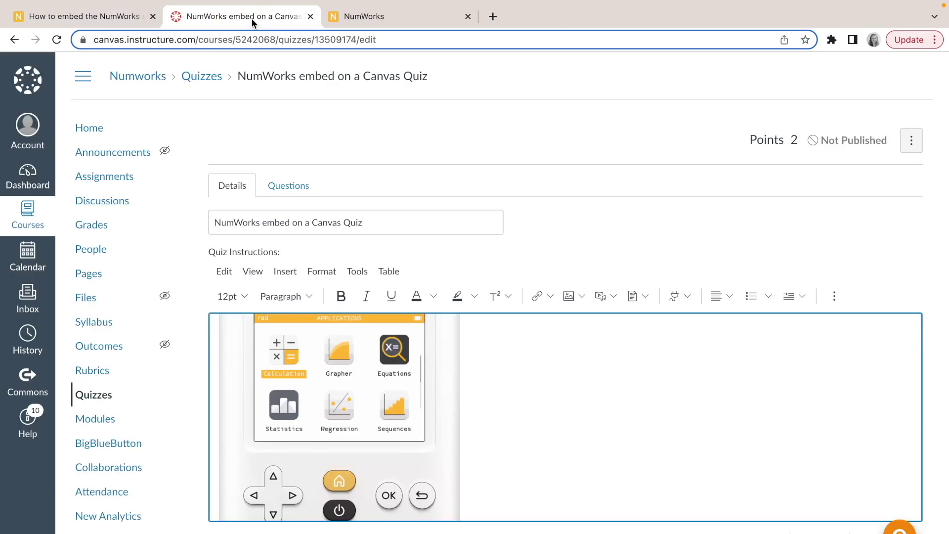
Step: Open the Burger King regression question (question 2) for editing from the Questions list
left_click(275, 187)
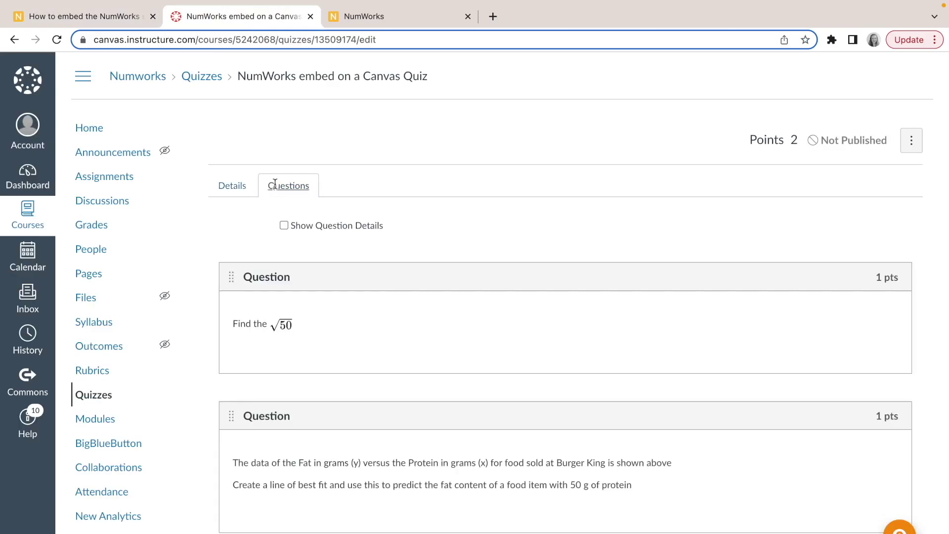
scroll(332, 351, "down", 3)
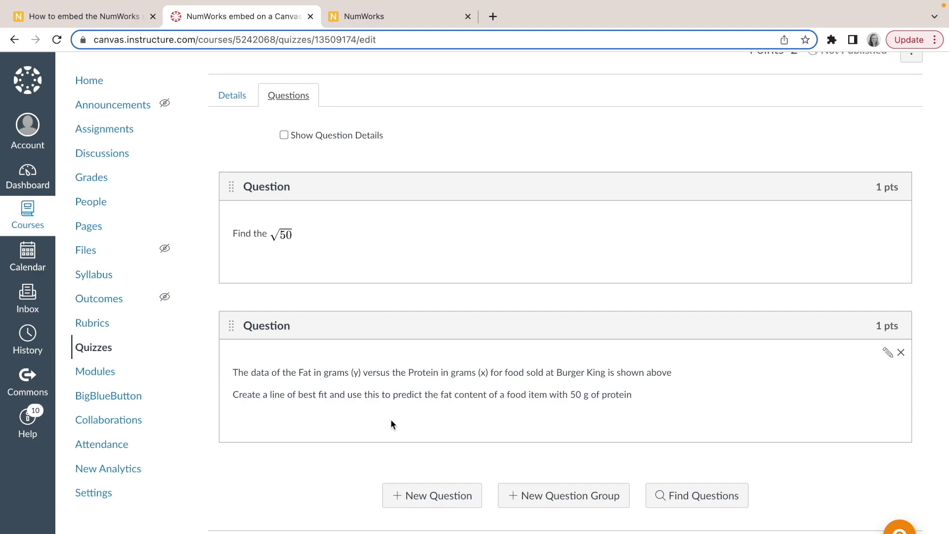
left_click(888, 356)
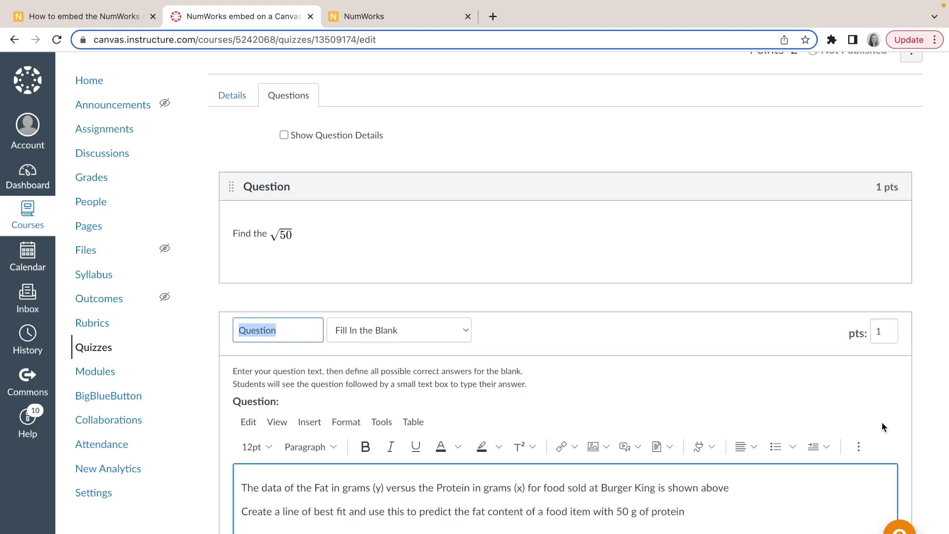
Step: In the question text body, open the Embed dialog from the extra editor tools
scroll(882, 422, "down", 3)
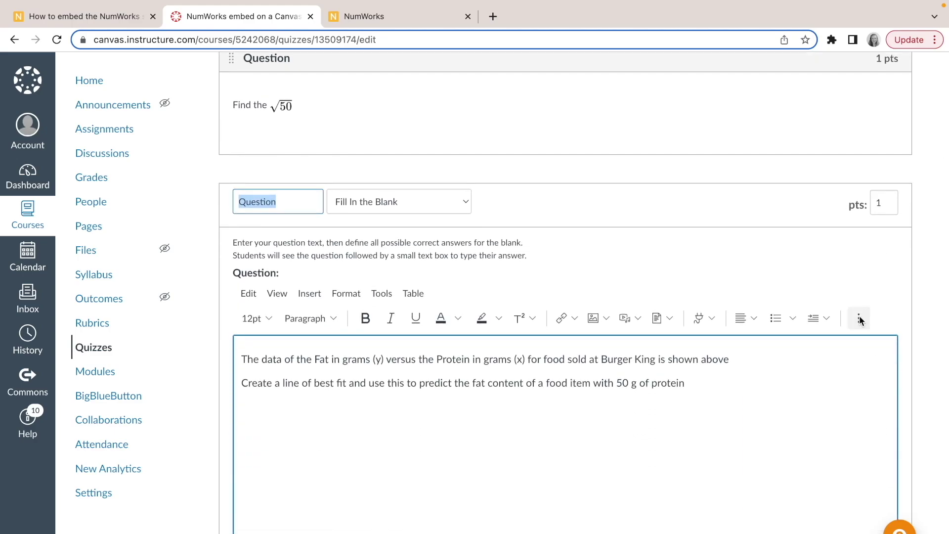
left_click(770, 422)
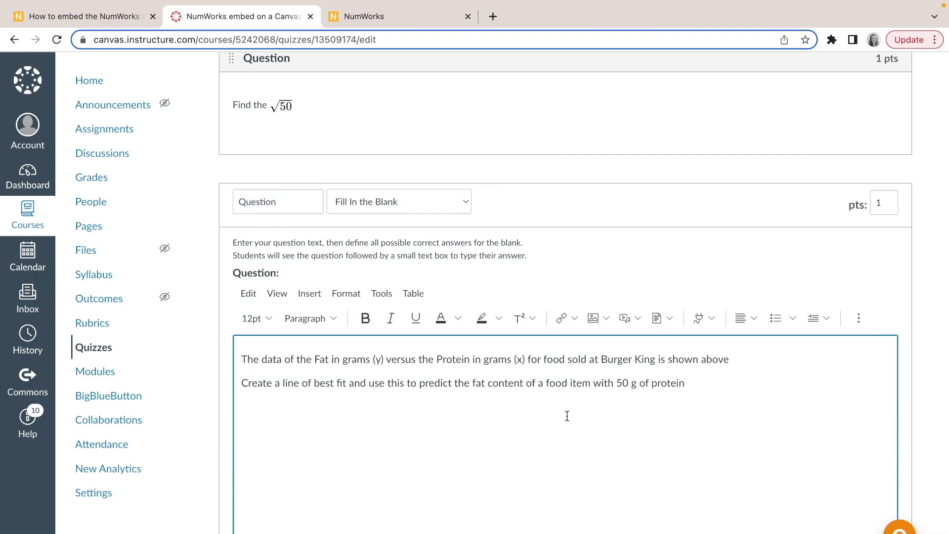
left_click(859, 318)
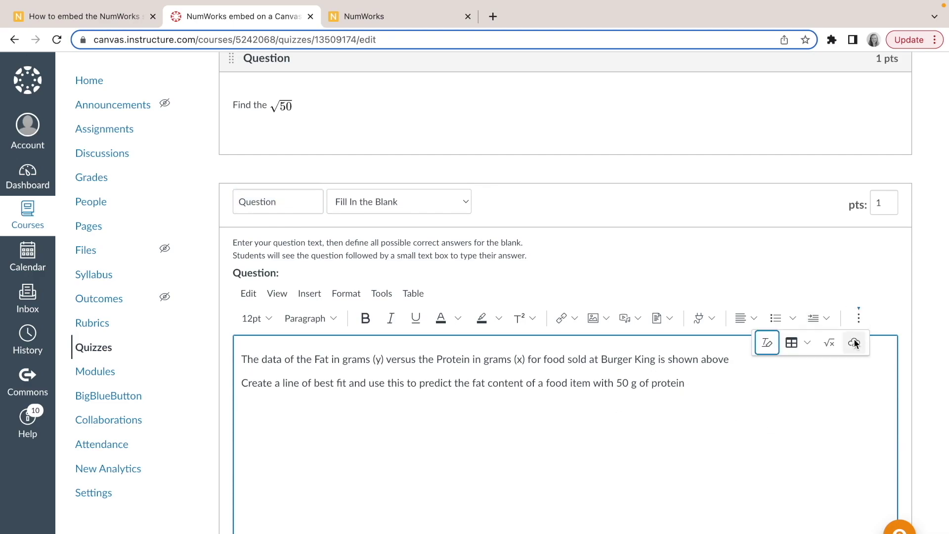
left_click(854, 342)
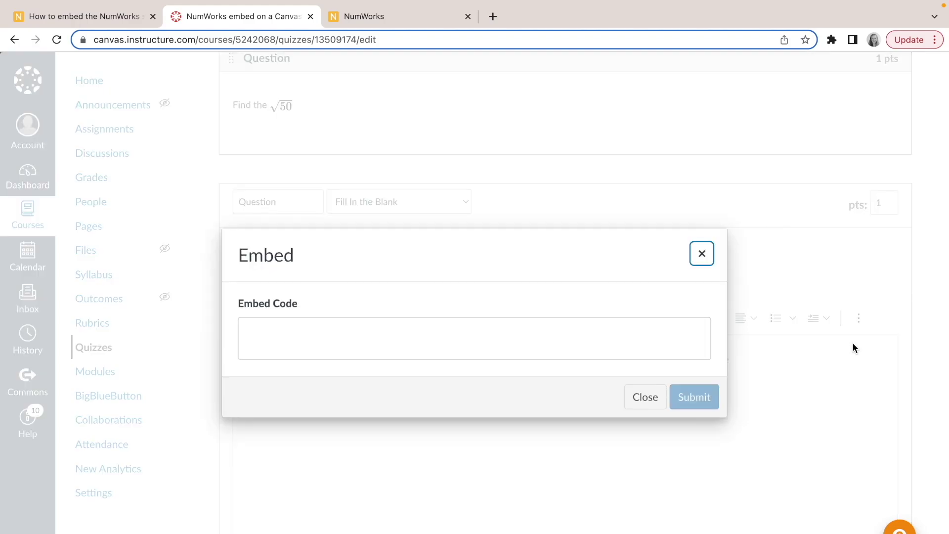
Step: Paste the regression-session embed code and submit it into the Burger King question
left_click(557, 330)
key("super+v")
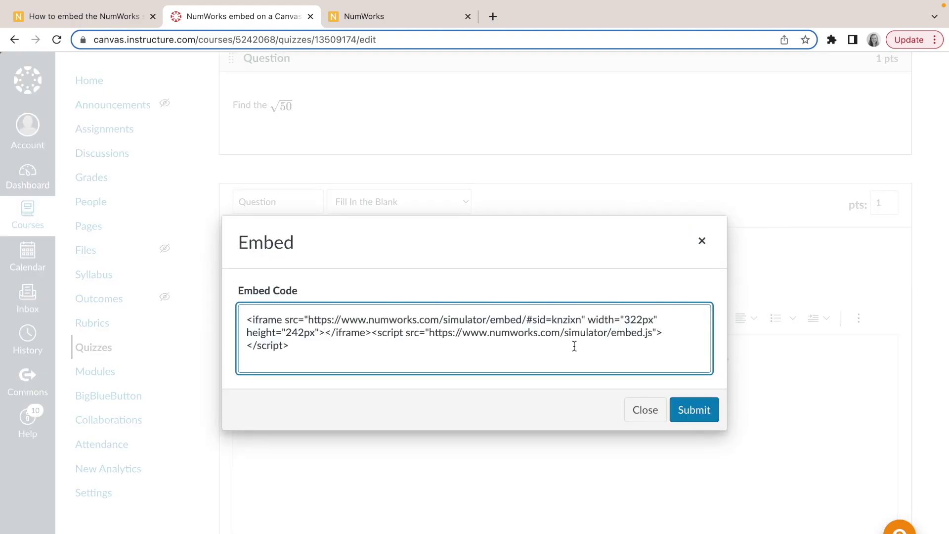
left_click(690, 418)
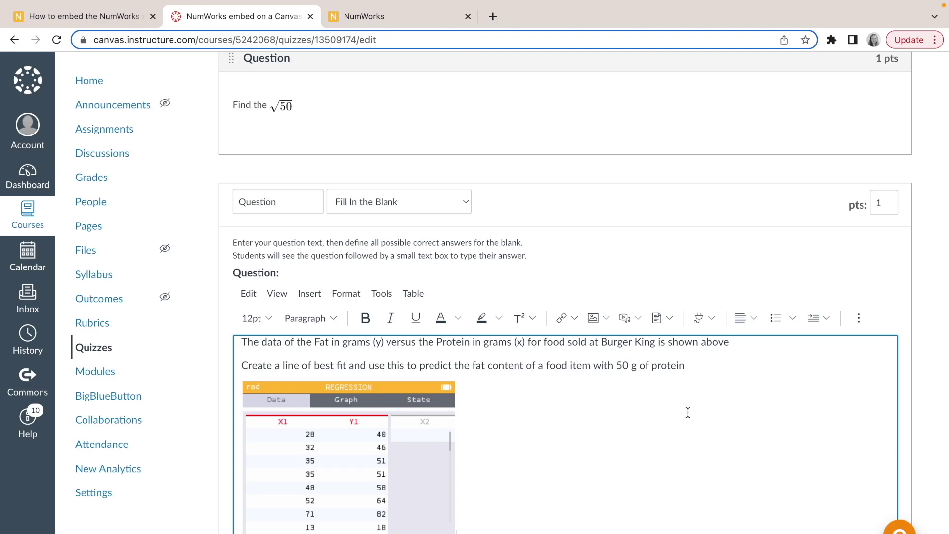
scroll(688, 413, "down", 1)
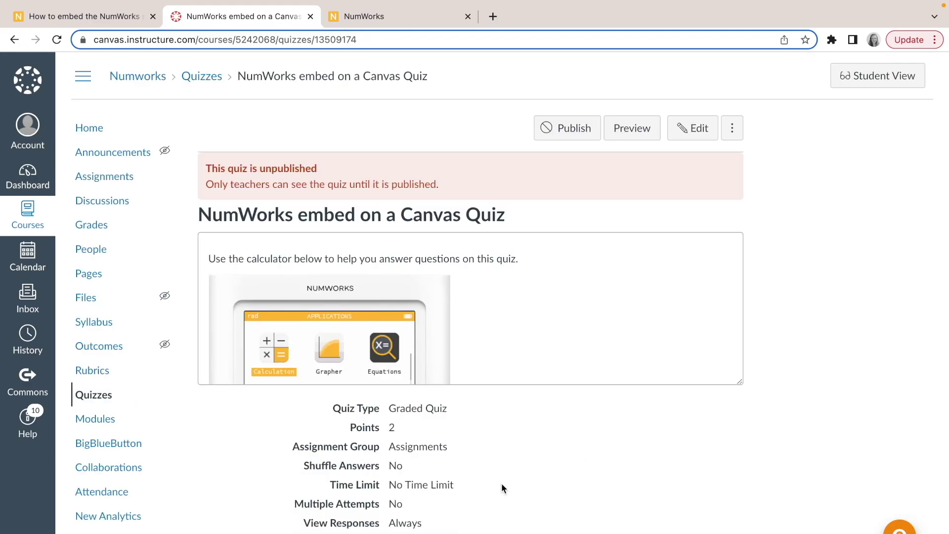
Step: Highlight the One Question at a Time setting, then preview the quiz as a student
scroll(455, 485, "down", 1)
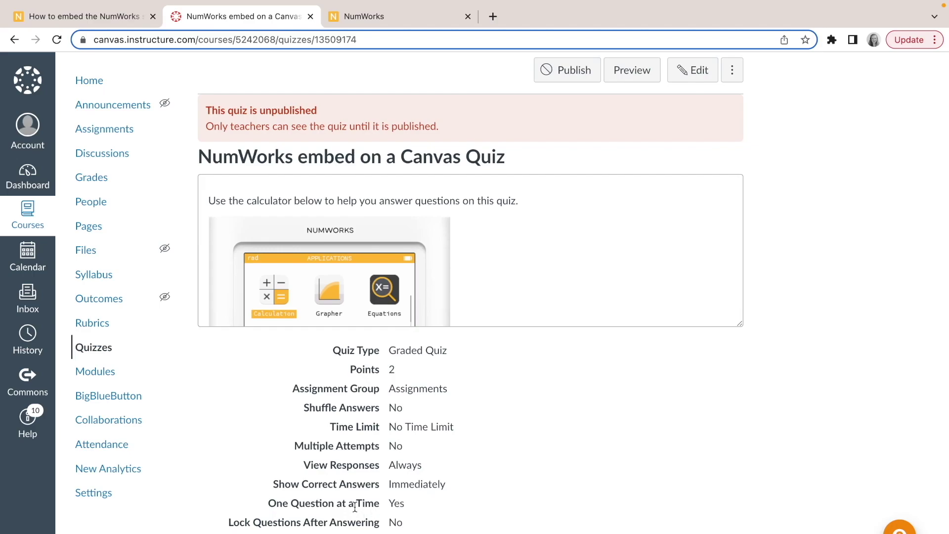
left_click_drag(354, 504, 404, 506)
left_click(407, 504)
left_click(633, 75)
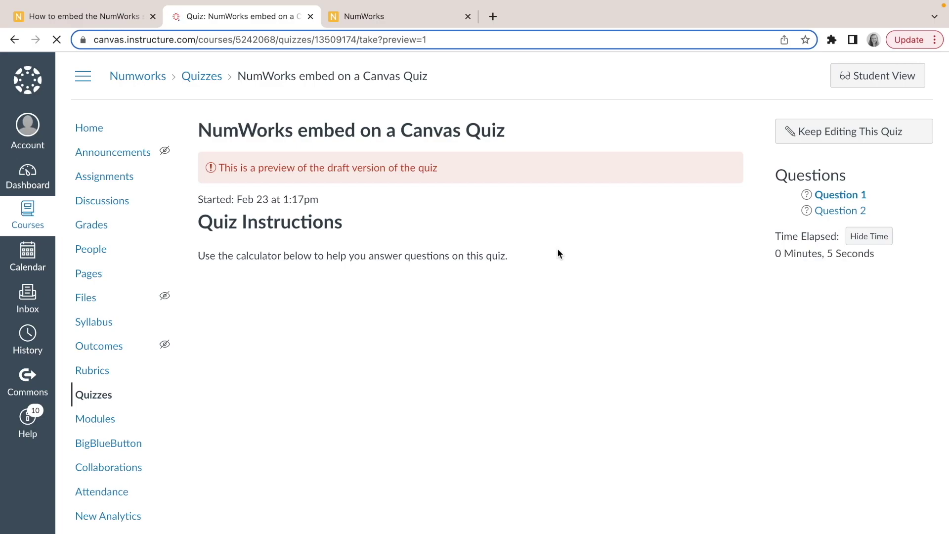
Step: Enter √50 in the embedded calculator's Calculation app, then move on to Question 2
scroll(553, 294, "down", 2)
scroll(554, 297, "down", 3)
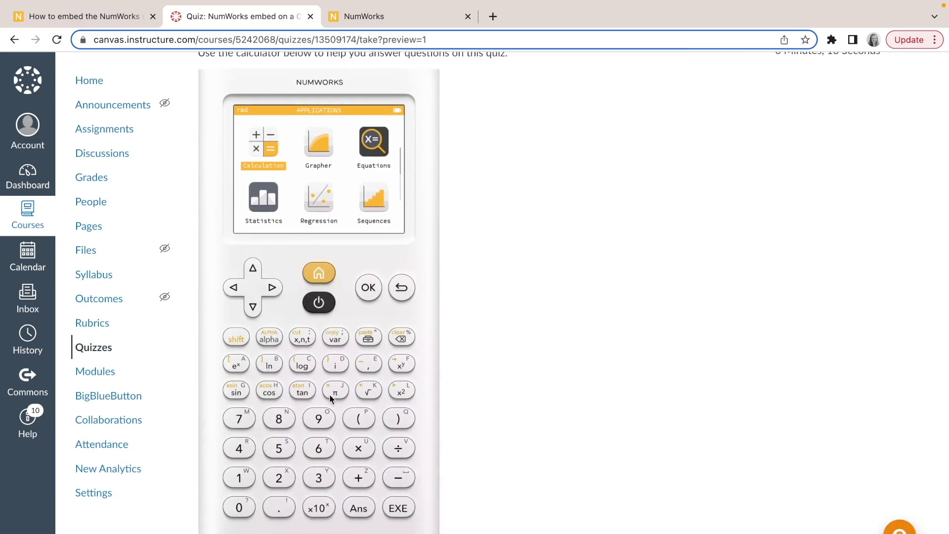
scroll(455, 447, "down", 3)
scroll(455, 451, "down", 3)
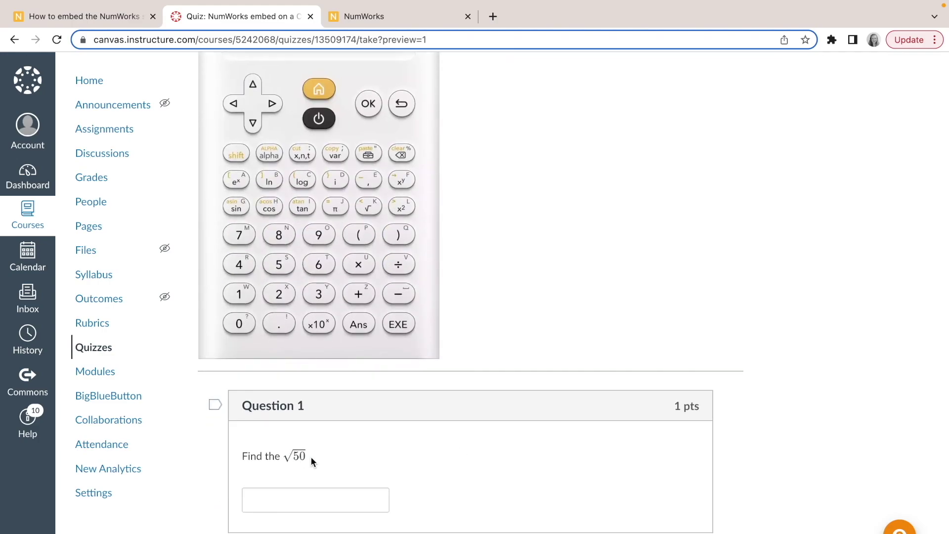
scroll(310, 457, "up", 5)
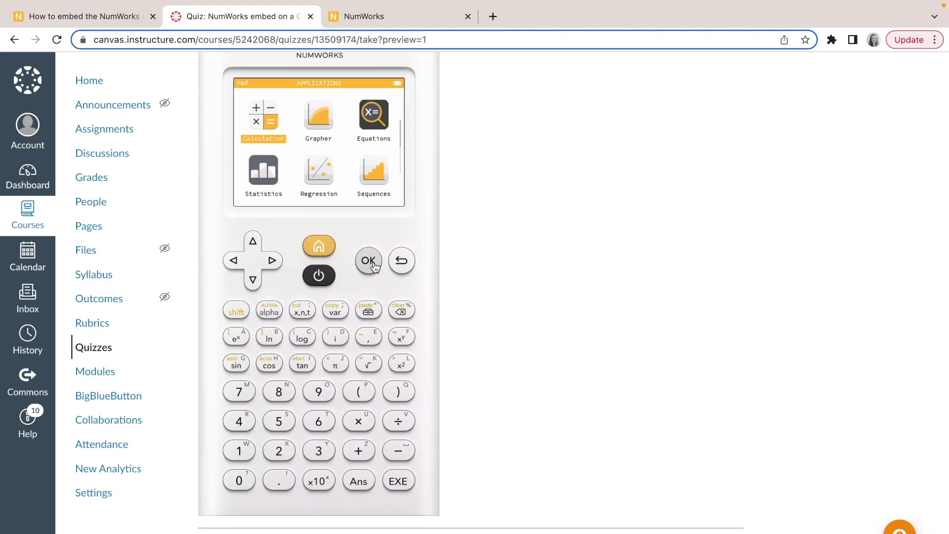
left_click(374, 265)
left_click(370, 366)
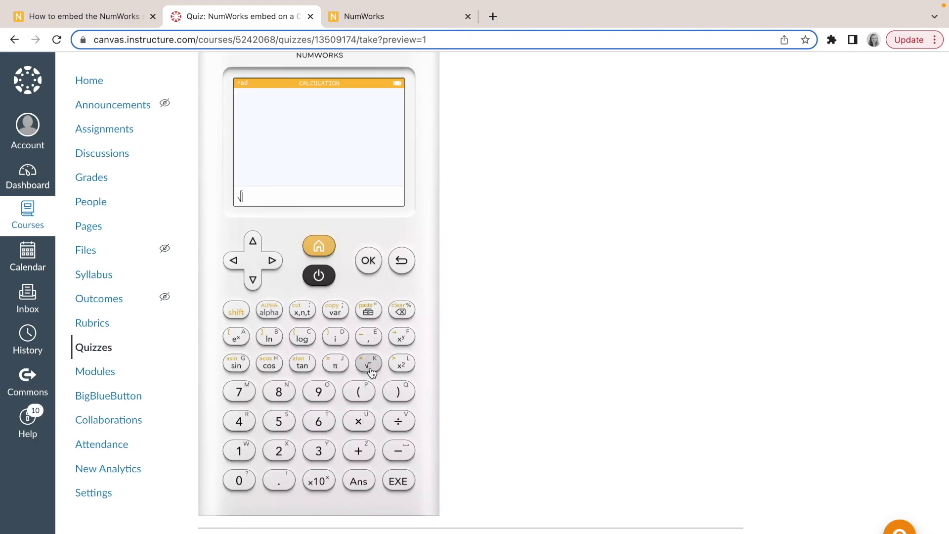
left_click(278, 421)
left_click(240, 479)
scroll(541, 460, "down", 5)
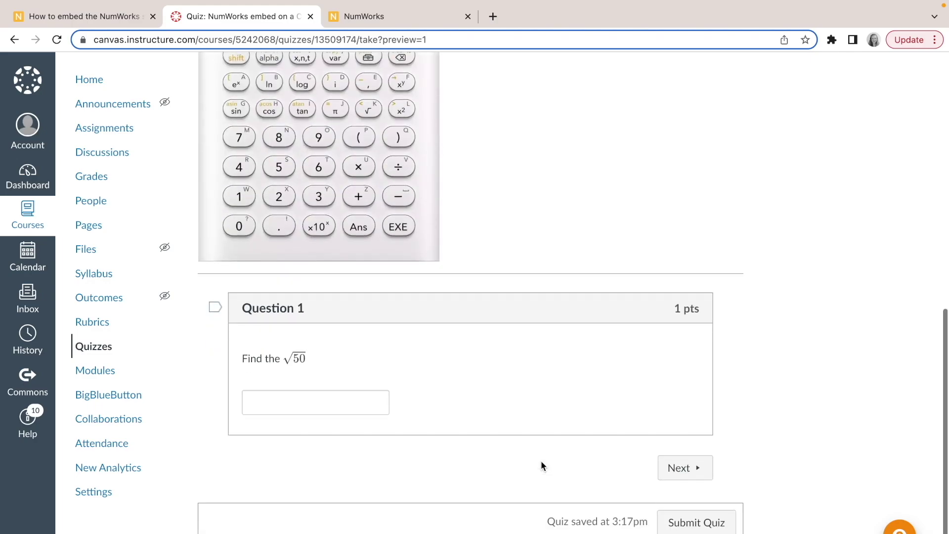
left_click(668, 470)
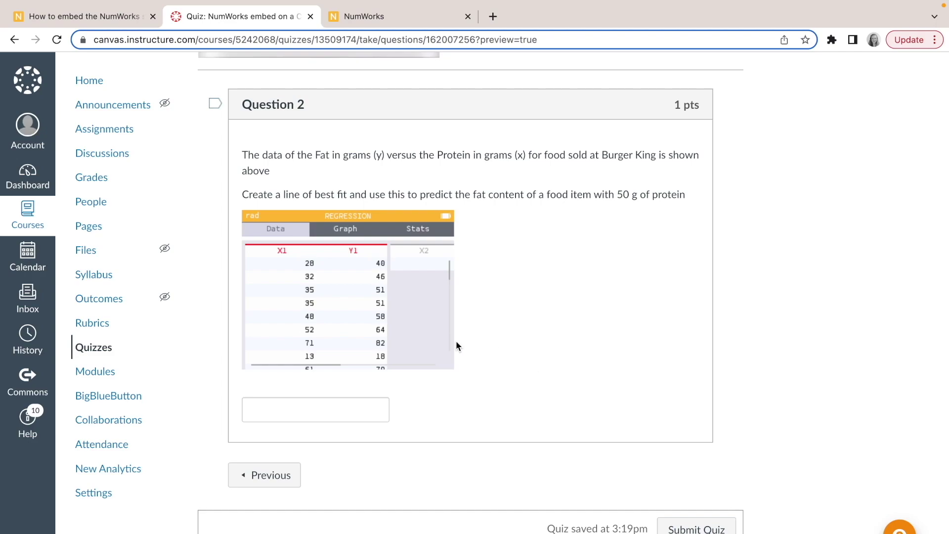